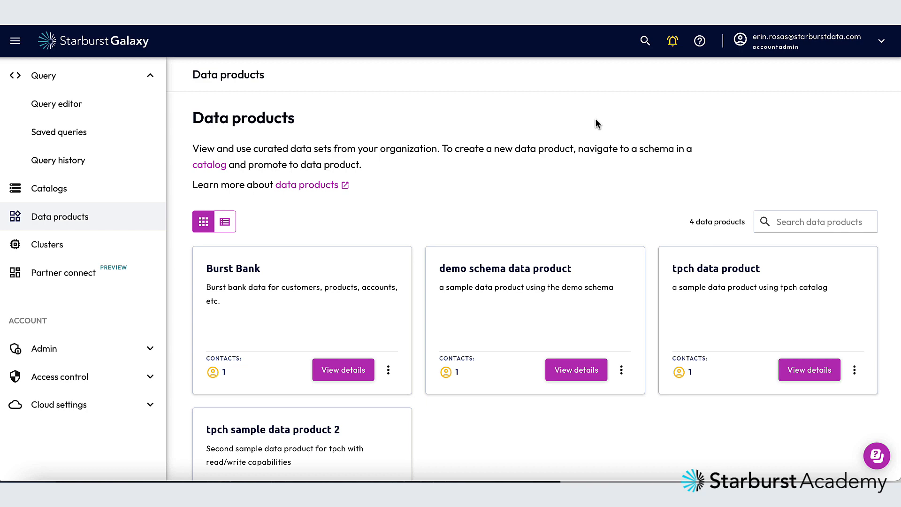
Step: Show the full details of the employees schema under postgresql_burst_bank in the catalog list
{"action": "left_click", "coordinate": [81, 196]}
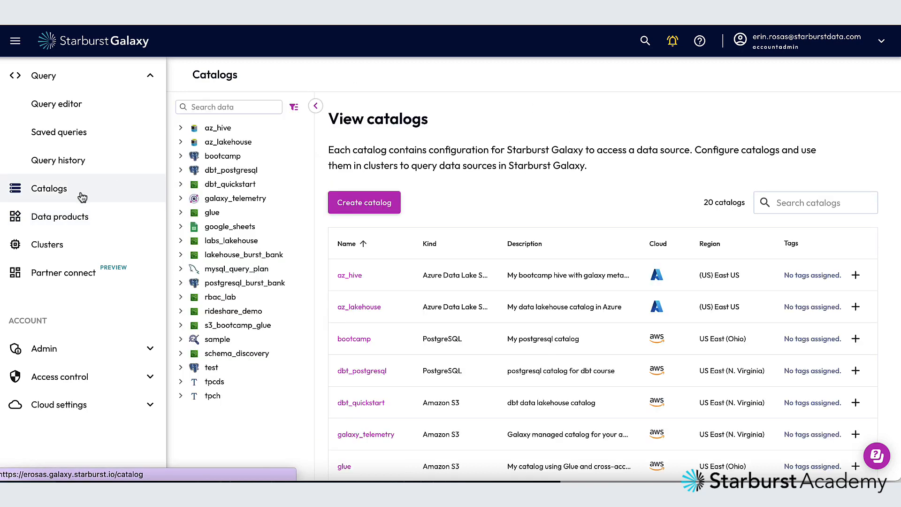
{"action": "left_click", "coordinate": [180, 282]}
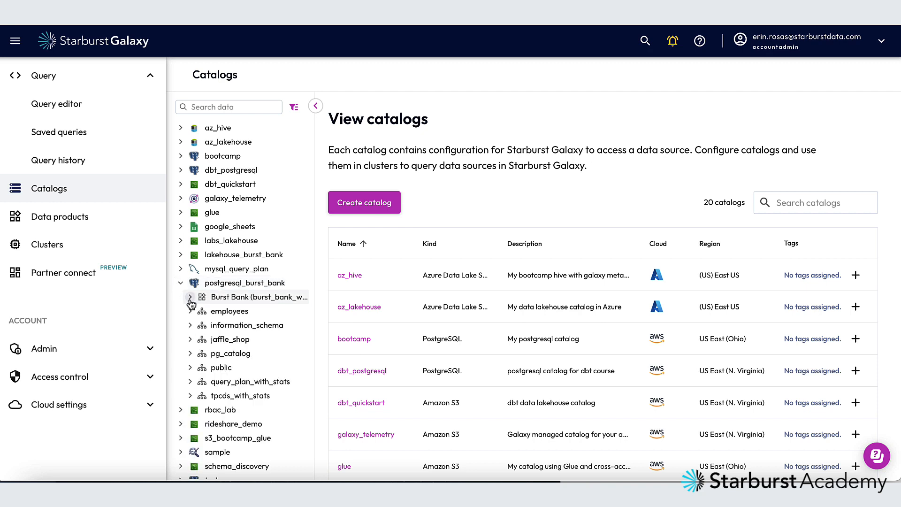
{"action": "left_click", "coordinate": [227, 313]}
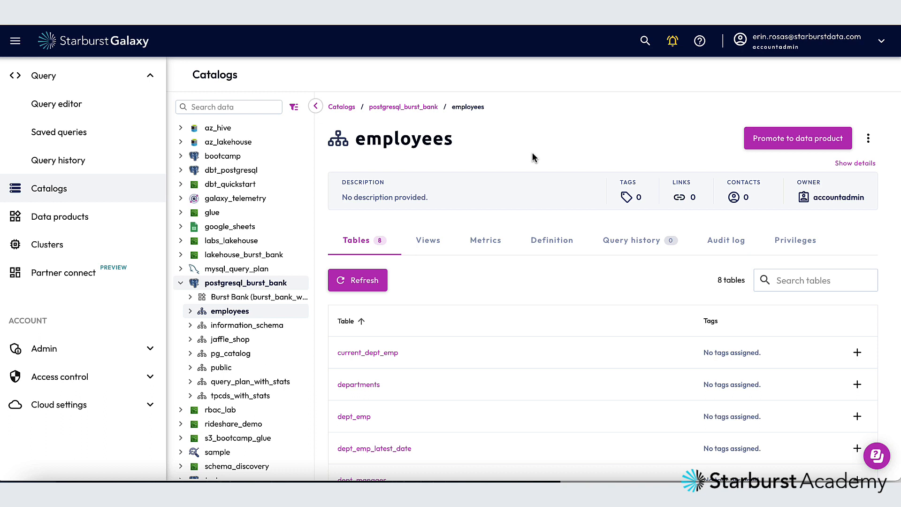
{"action": "left_click", "coordinate": [845, 164]}
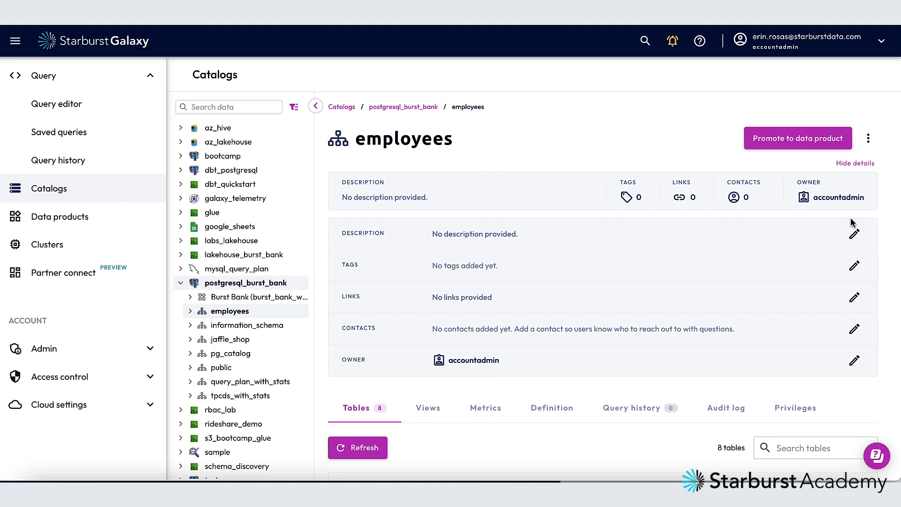
Step: Give the schema the description 'Org and employee information' and save it
{"action": "left_click", "coordinate": [854, 235]}
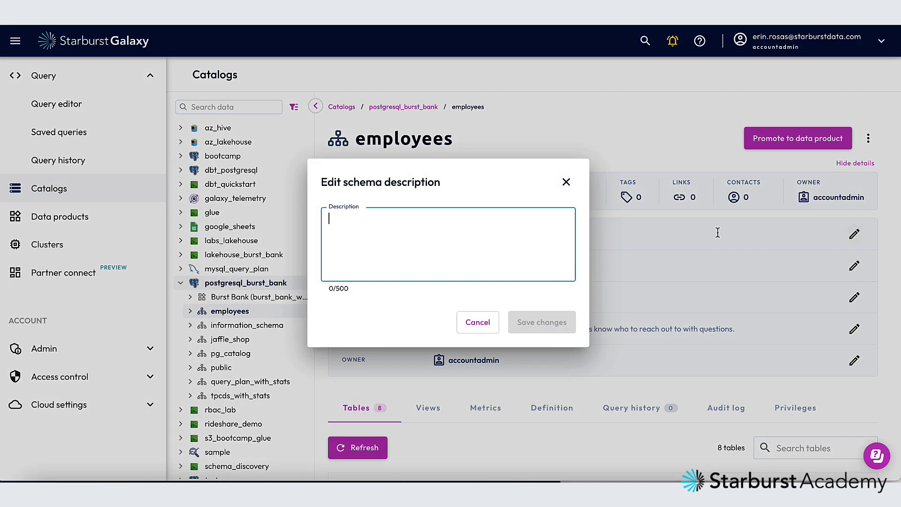
{"action": "type", "text": "Org an"}
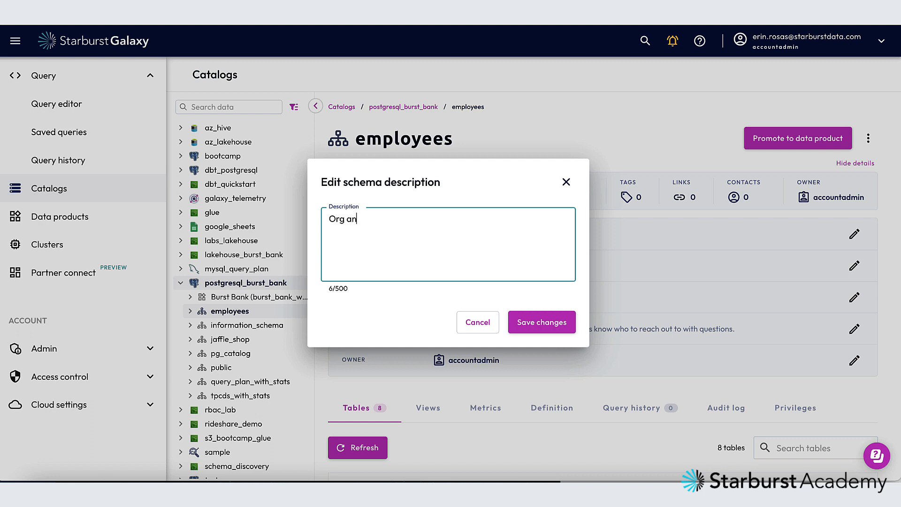
{"action": "type", "text": "d employee information"}
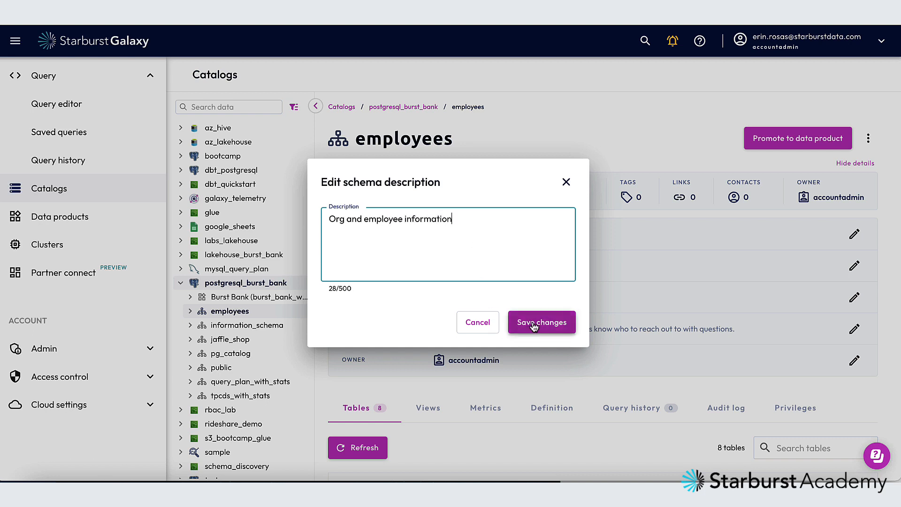
{"action": "left_click", "coordinate": [533, 323]}
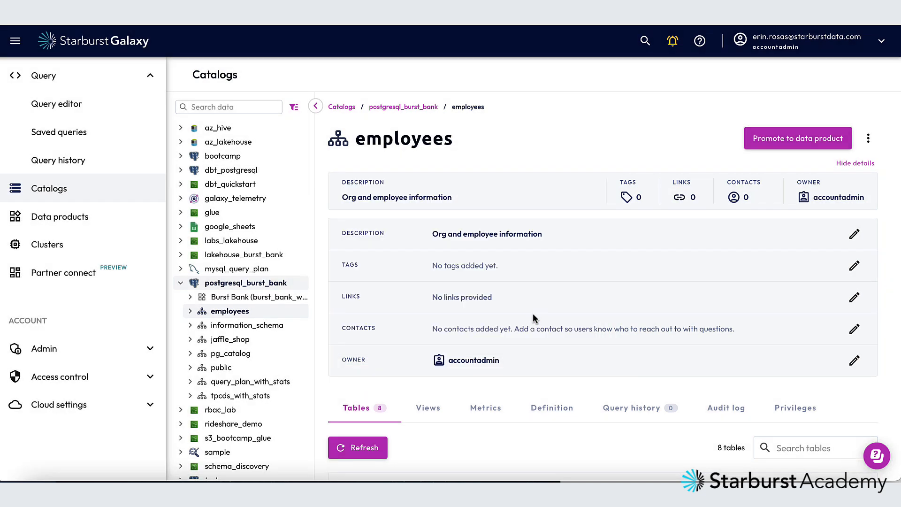
{"action": "left_click", "coordinate": [853, 298]}
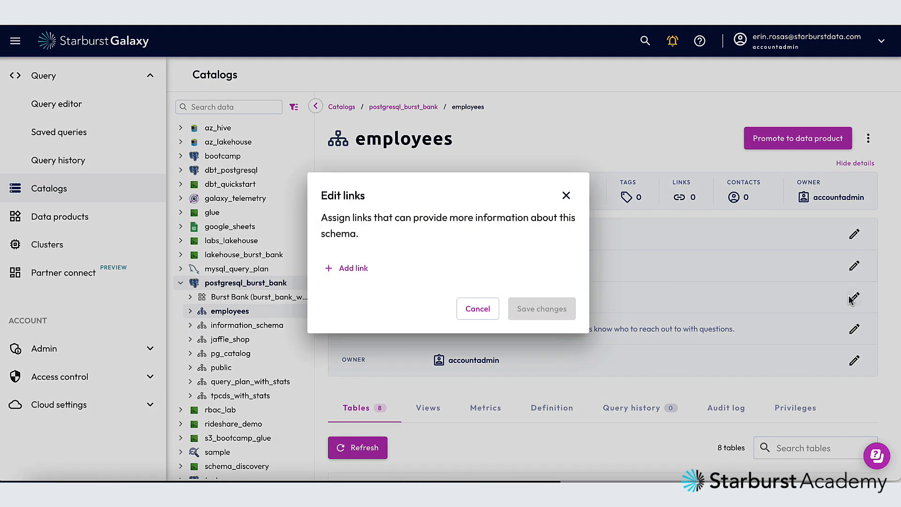
{"action": "left_click", "coordinate": [354, 268]}
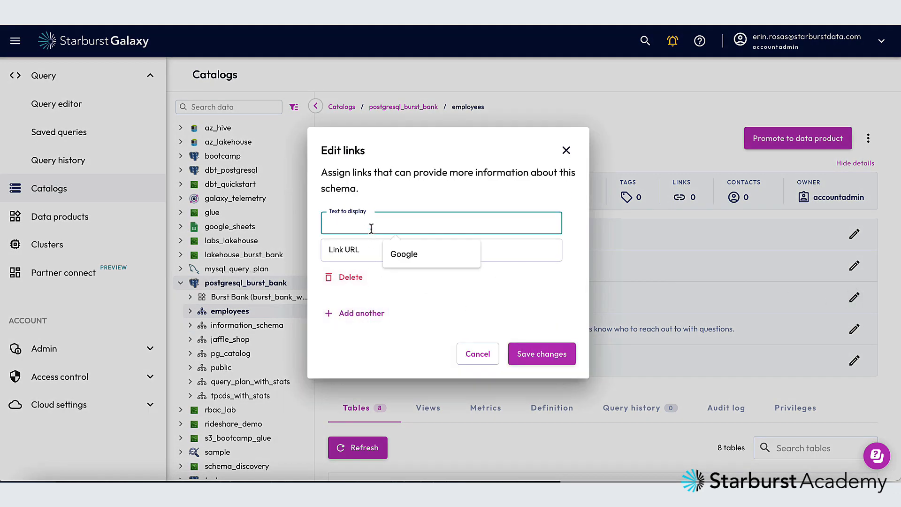
{"action": "type", "text": "Starburst"}
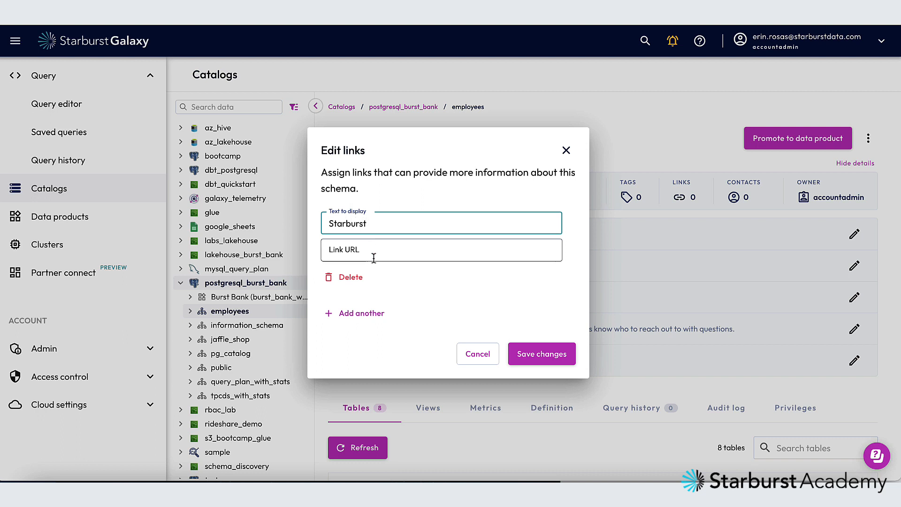
{"action": "left_click", "coordinate": [373, 257]}
{"action": "type", "text": "https://www."}
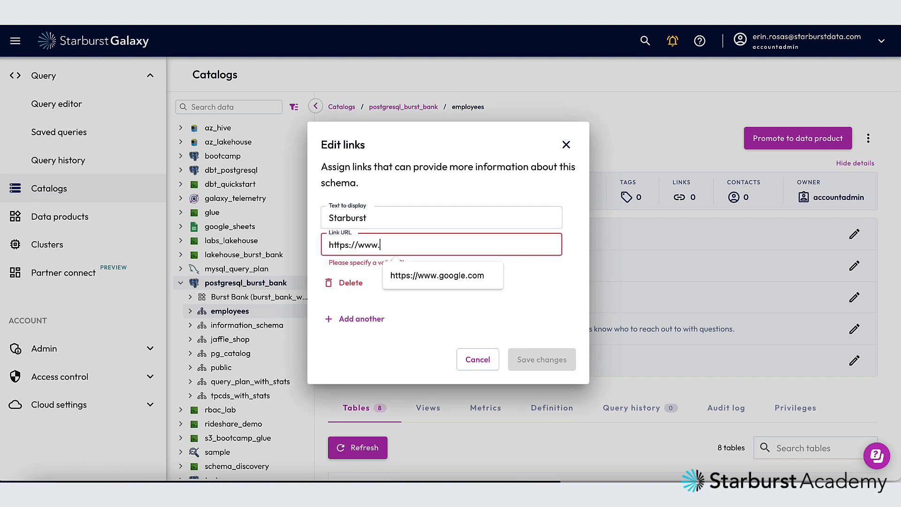
{"action": "type", "text": "starburst.io"}
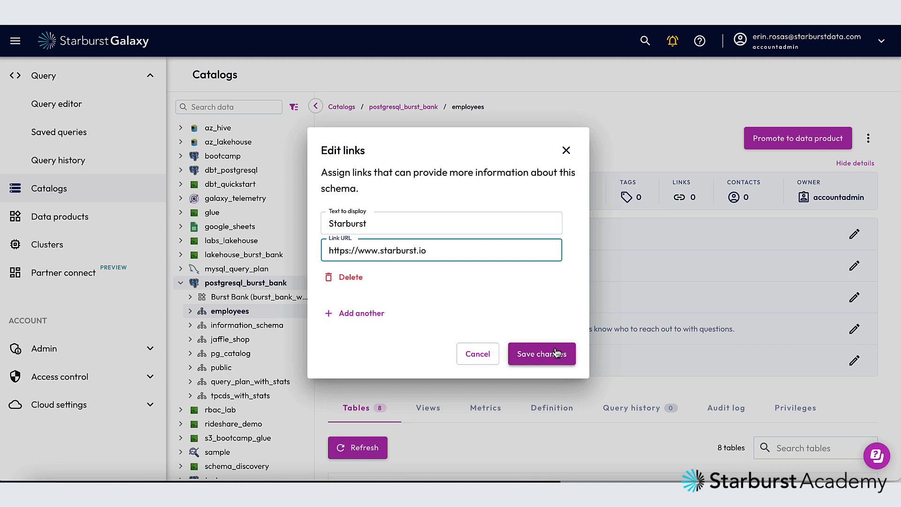
{"action": "left_click", "coordinate": [555, 353]}
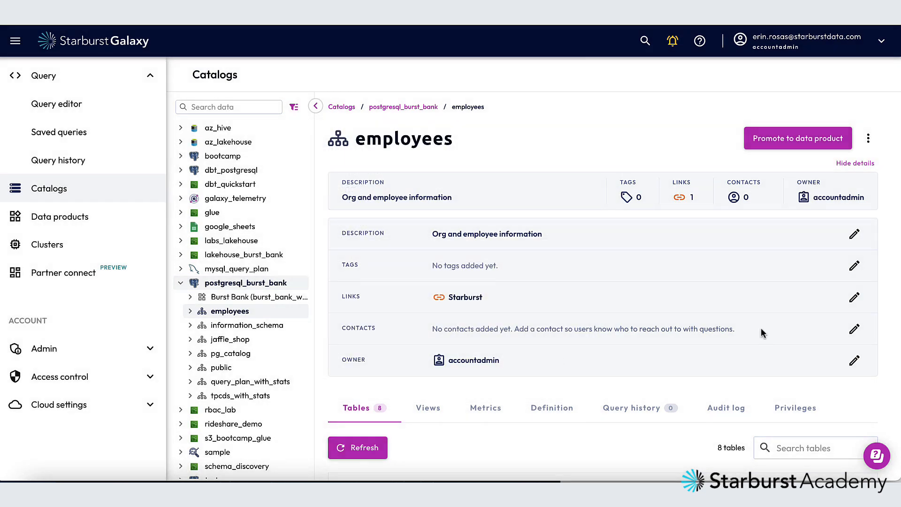
Step: Add the only listed user as the schema's contact and save it
{"action": "left_click", "coordinate": [854, 329]}
{"action": "left_click", "coordinate": [528, 279]}
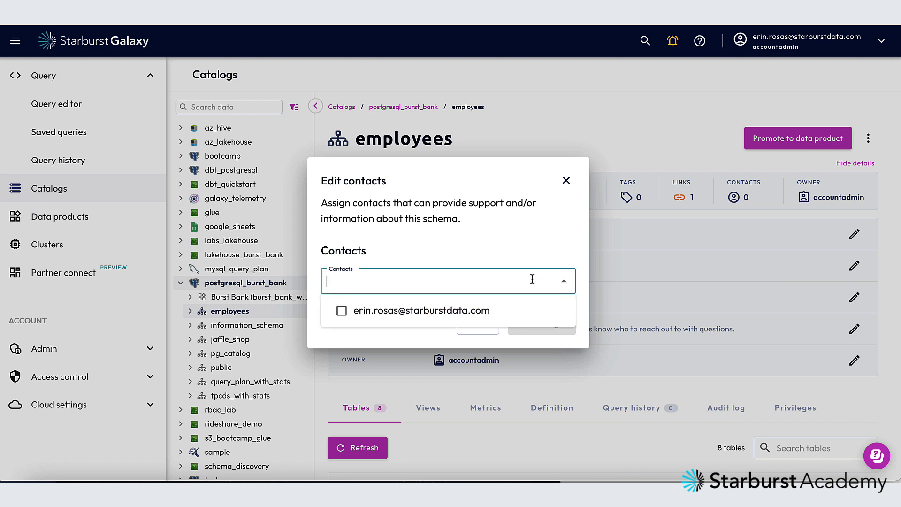
{"action": "left_click", "coordinate": [408, 312]}
{"action": "left_click", "coordinate": [477, 255]}
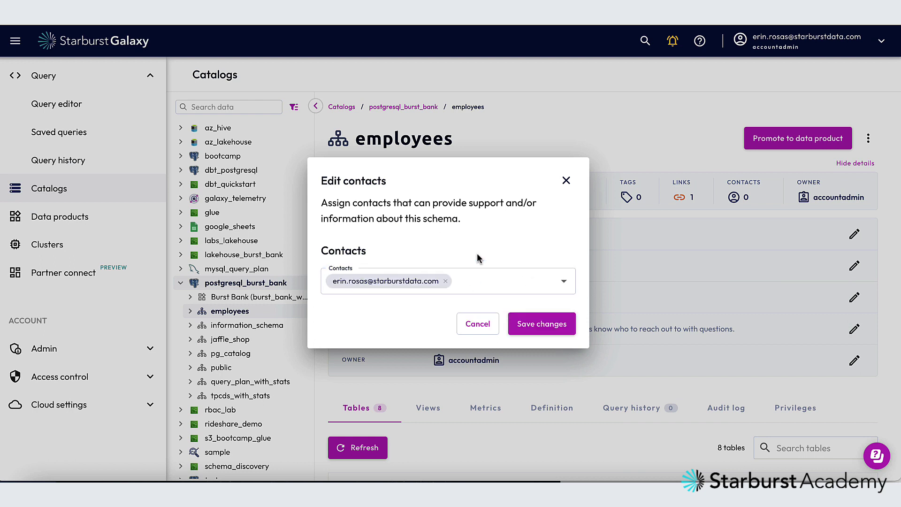
{"action": "left_click", "coordinate": [544, 325]}
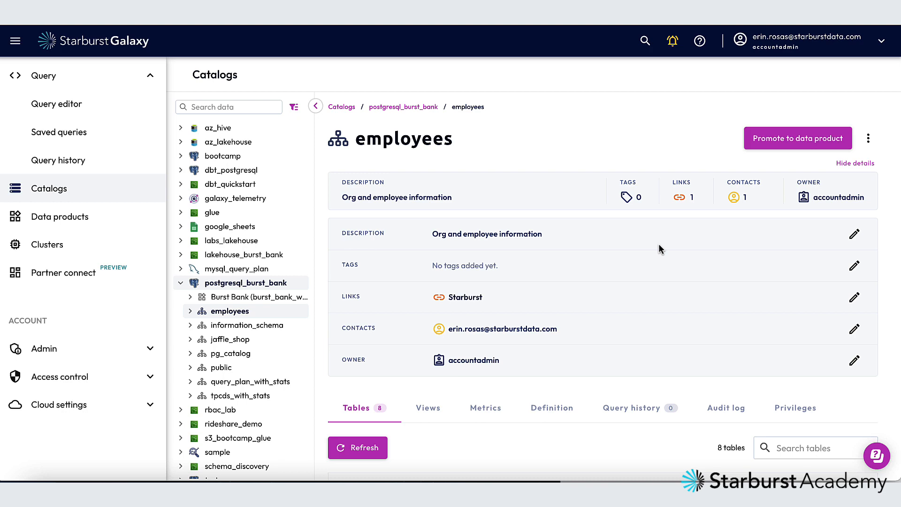
Step: Start promoting employees to a data product, importing its description, links and contacts
{"action": "left_click", "coordinate": [795, 138]}
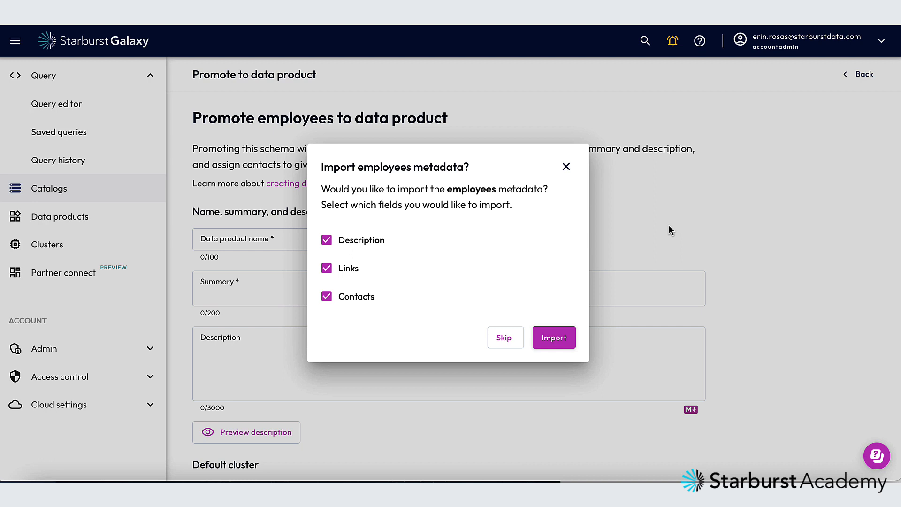
{"action": "left_click", "coordinate": [567, 339]}
{"action": "left_click", "coordinate": [407, 288]}
{"action": "type", "text": "Org and employee information"}
{"action": "left_click", "coordinate": [620, 251]}
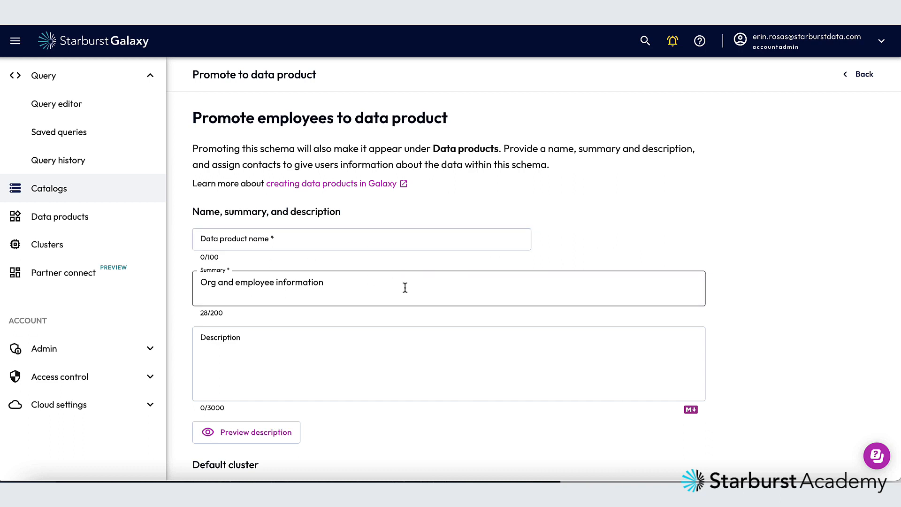
{"action": "scroll", "coordinate": [405, 287], "scroll_direction": "down", "scroll_amount": 2}
{"action": "scroll", "coordinate": [404, 287], "scroll_direction": "down", "scroll_amount": 2}
{"action": "scroll", "coordinate": [405, 287], "scroll_direction": "down", "scroll_amount": 2}
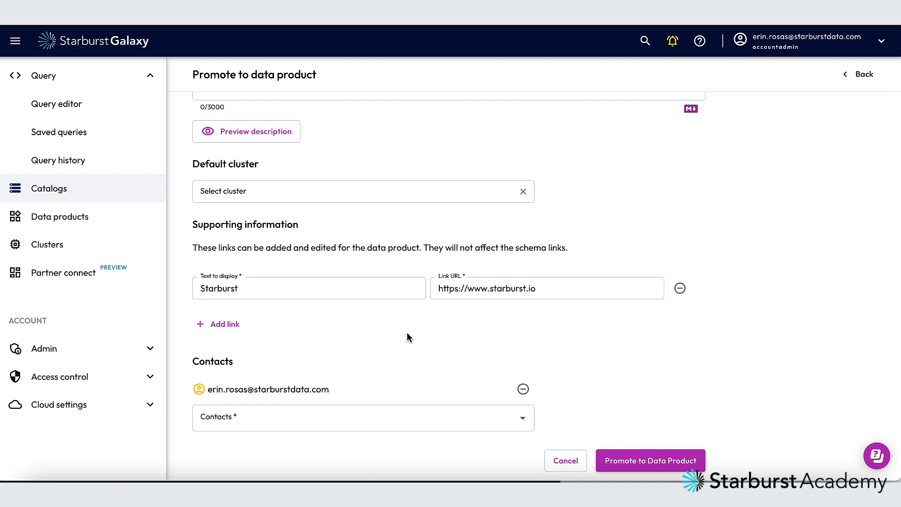
{"action": "scroll", "coordinate": [407, 333], "scroll_direction": "up", "scroll_amount": 2}
{"action": "scroll", "coordinate": [406, 333], "scroll_direction": "up", "scroll_amount": 4}
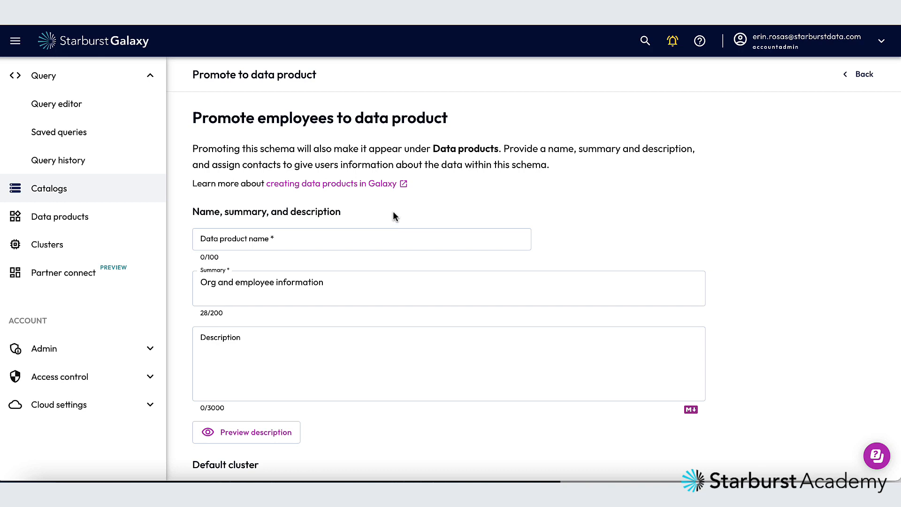
Step: Name the data product 'employees', paste the Executive team markdown description and preview it
{"action": "left_click", "coordinate": [391, 236]}
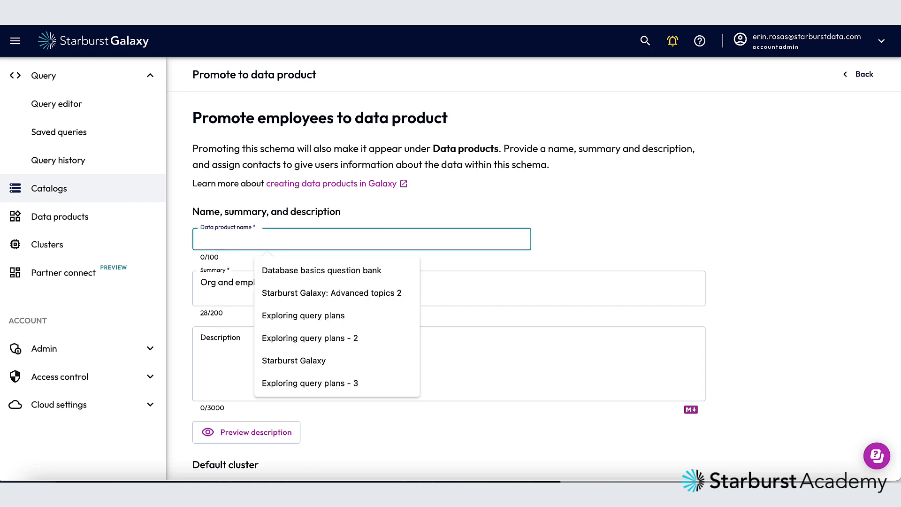
{"action": "type", "text": "employees"}
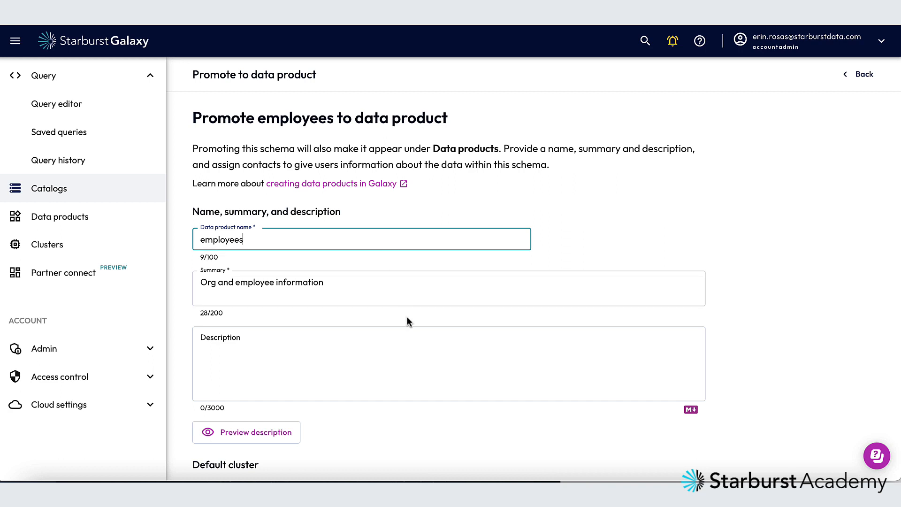
{"action": "left_click", "coordinate": [480, 354]}
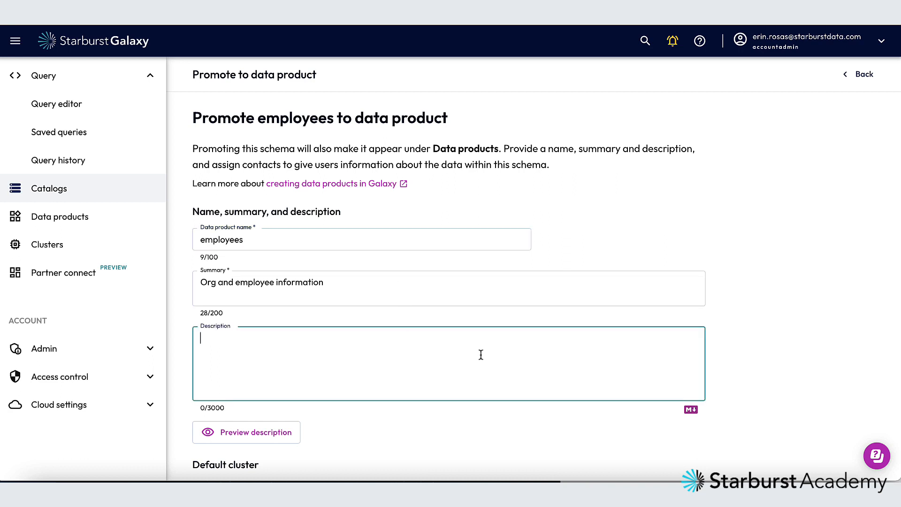
{"action": "key", "text": "ctrl+v"}
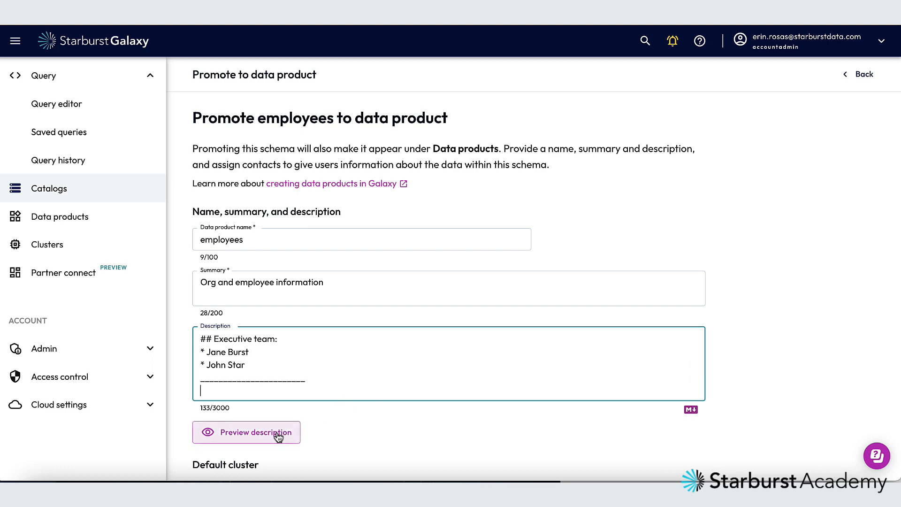
{"action": "left_click", "coordinate": [276, 433]}
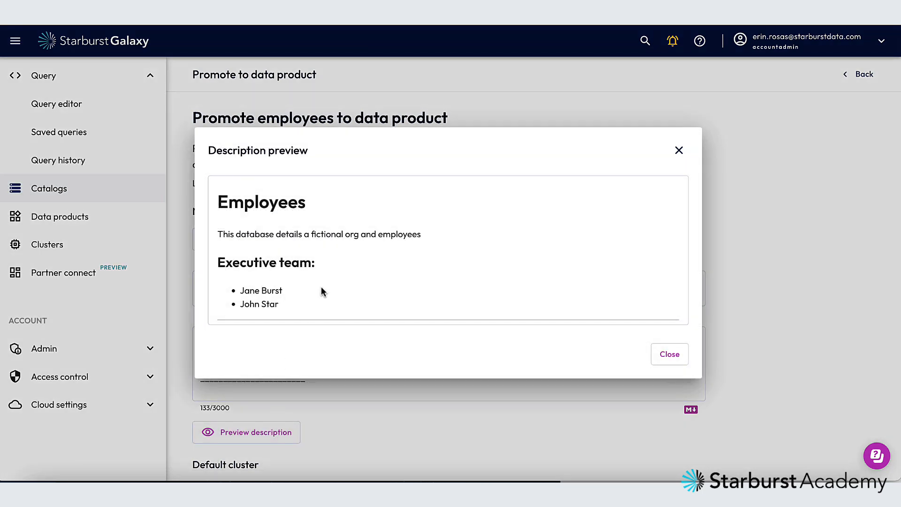
{"action": "left_click", "coordinate": [669, 355]}
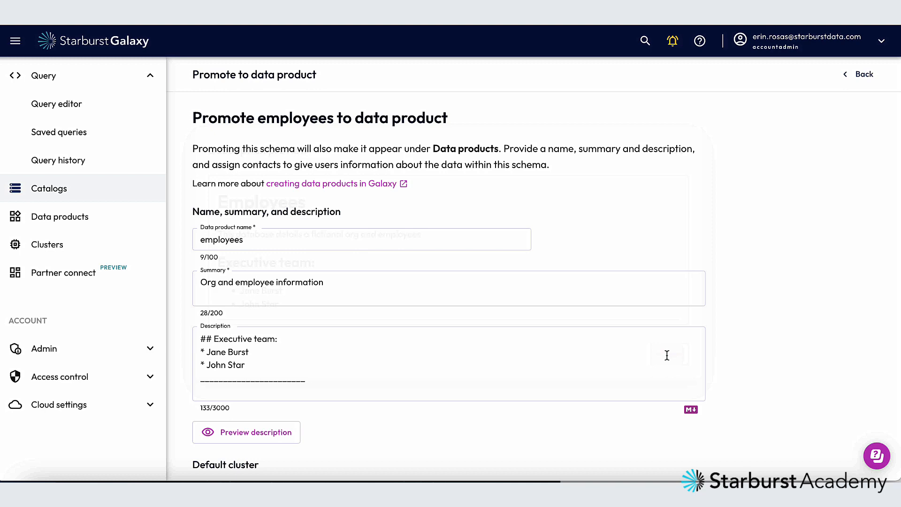
{"action": "scroll", "coordinate": [507, 441], "scroll_direction": "down", "scroll_amount": 3}
{"action": "scroll", "coordinate": [507, 447], "scroll_direction": "down", "scroll_amount": 2}
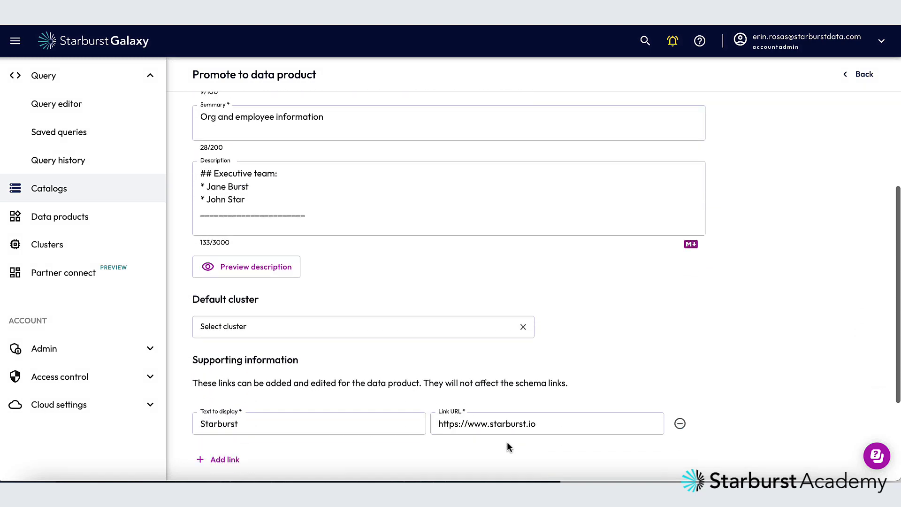
Step: Choose aws-us-east-1-free as default cluster and promote employees to a data product
{"action": "left_click", "coordinate": [495, 331]}
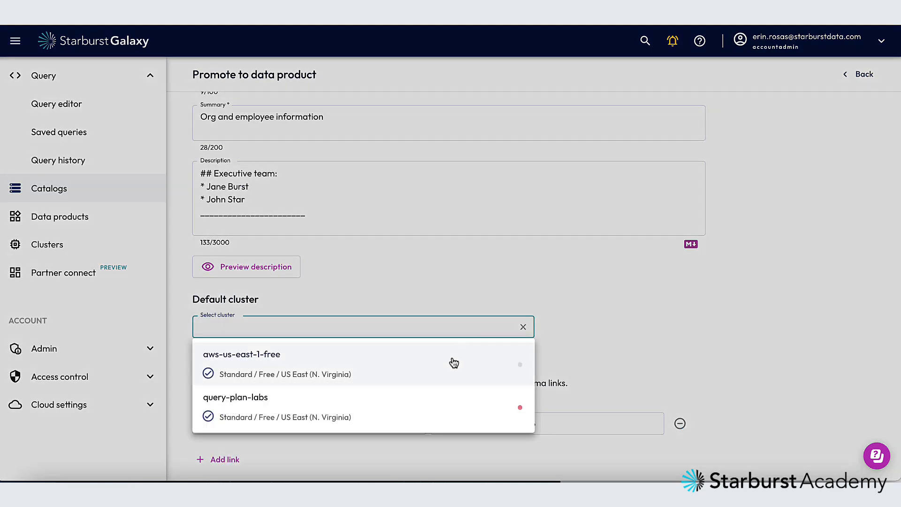
{"action": "left_click", "coordinate": [453, 363]}
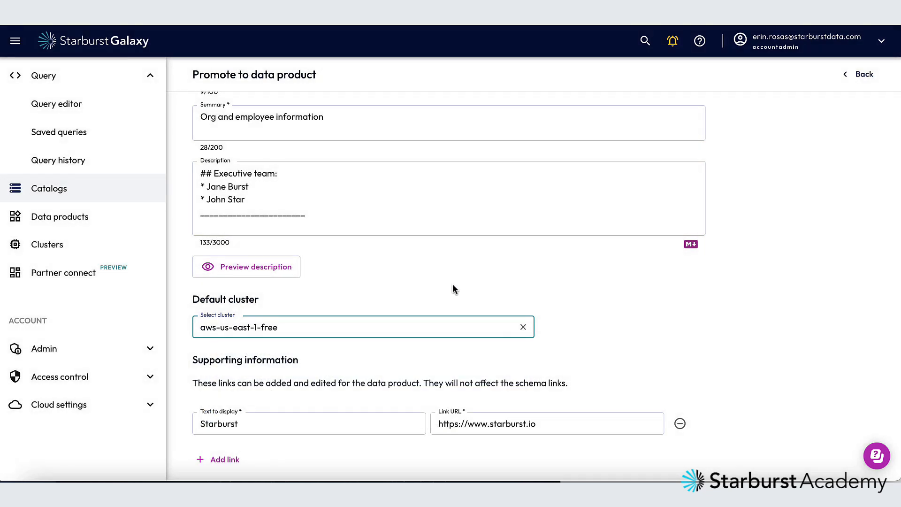
{"action": "scroll", "coordinate": [451, 284], "scroll_direction": "down", "scroll_amount": 4}
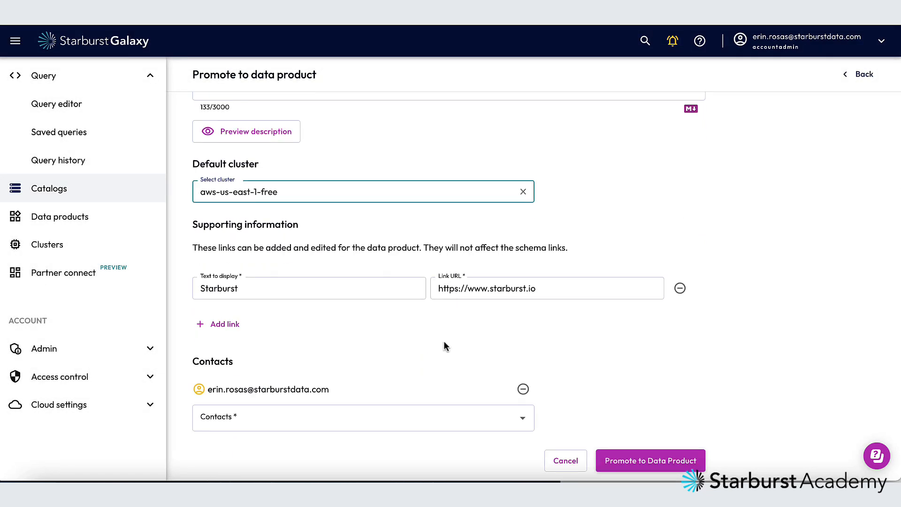
{"action": "left_click", "coordinate": [652, 460]}
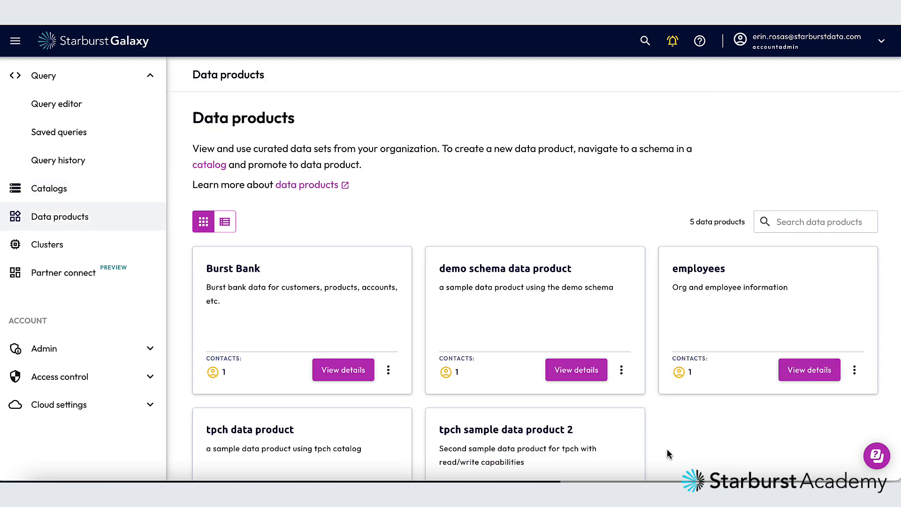